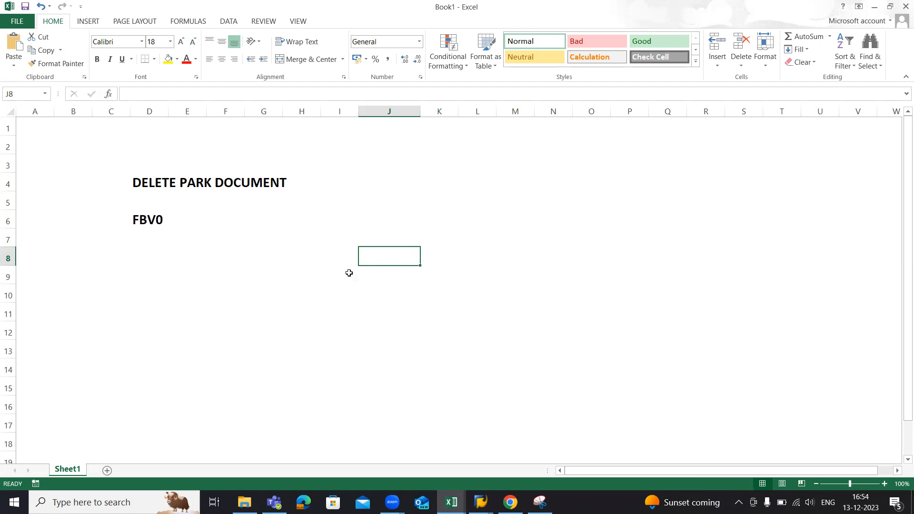
Enter the transaction codes F-02 in cell E8 and F-65 in cell E9.
left_click(169, 263)
type("F-02")
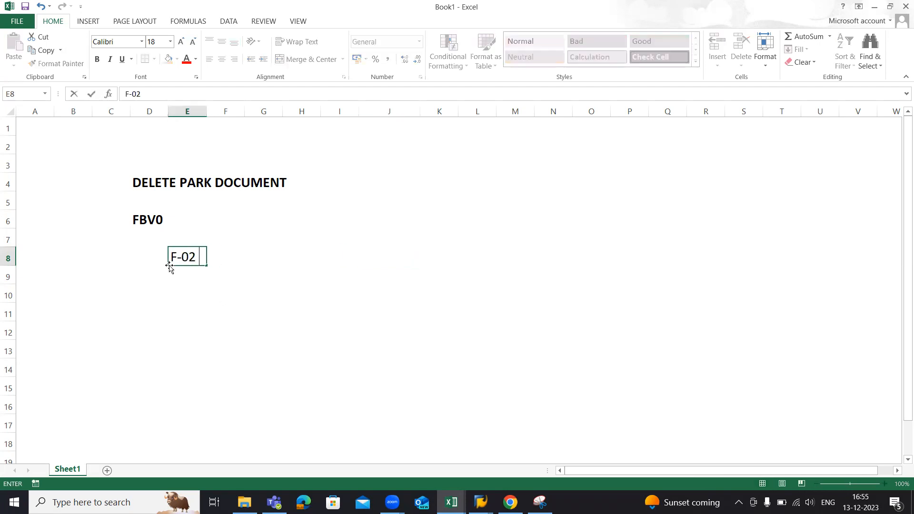
key("Return")
type("F-65")
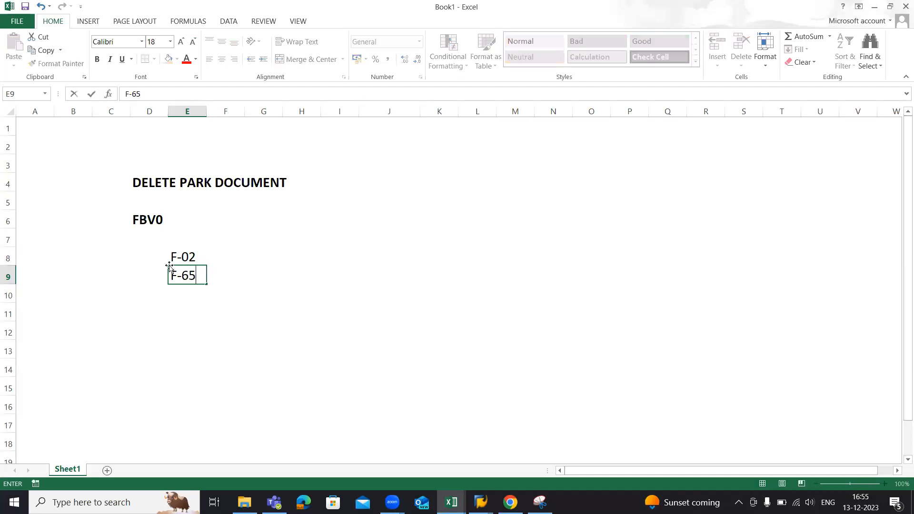
key("Return")
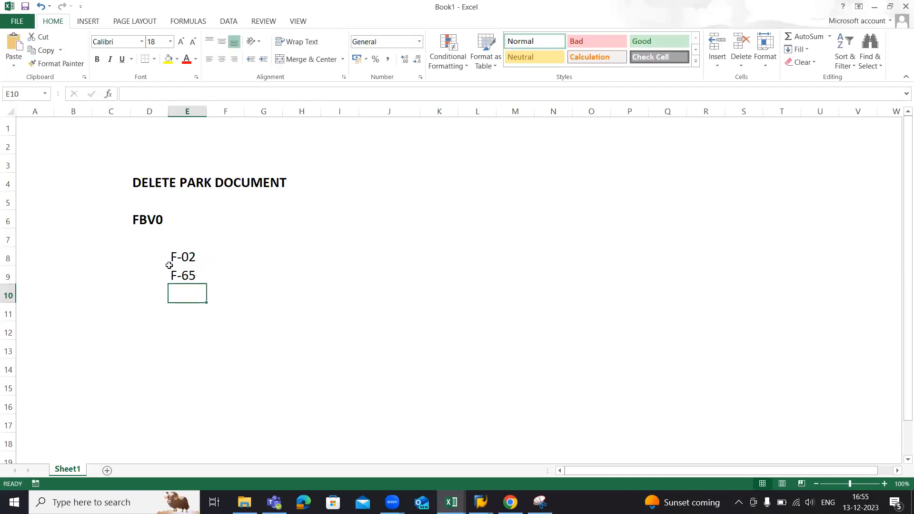
Enter FBV3 in cell E11 and its description PARK DOCUMENT DISPLAY in cell G11.
mouse_move(169, 265)
left_mouse_down()
mouse_move(173, 257)
mouse_move(177, 278)
left_mouse_up()
left_click(181, 309)
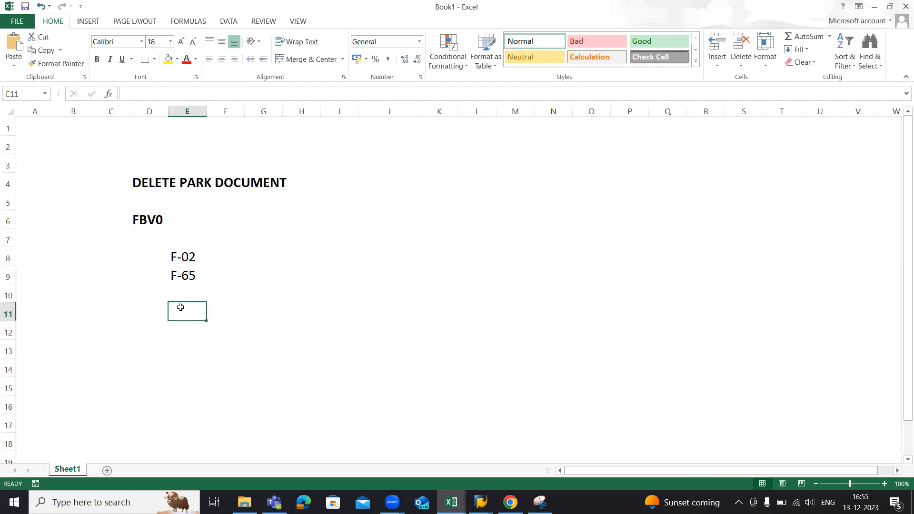
type("FBV3")
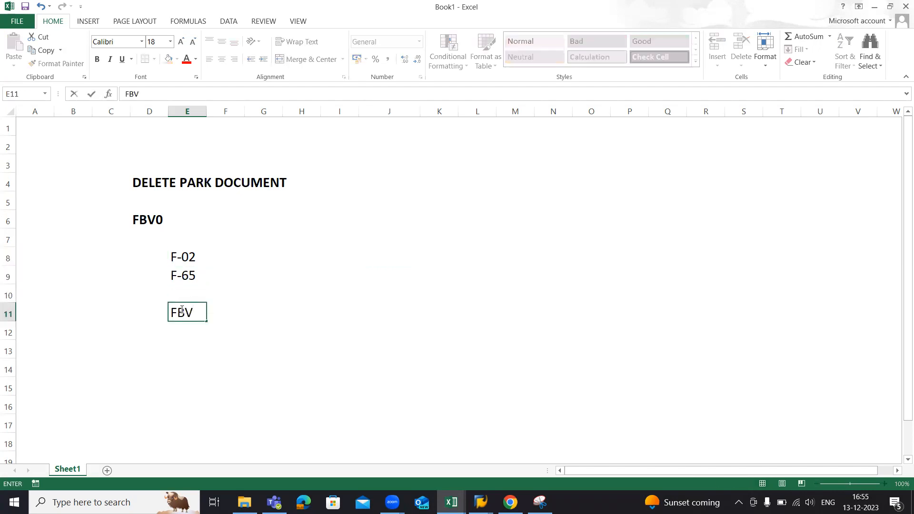
key("Return")
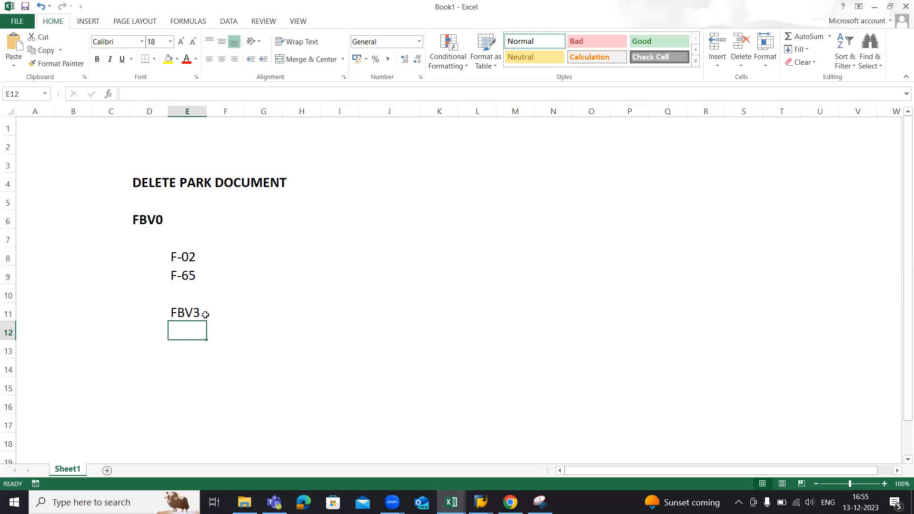
left_click(248, 310)
type("PARK")
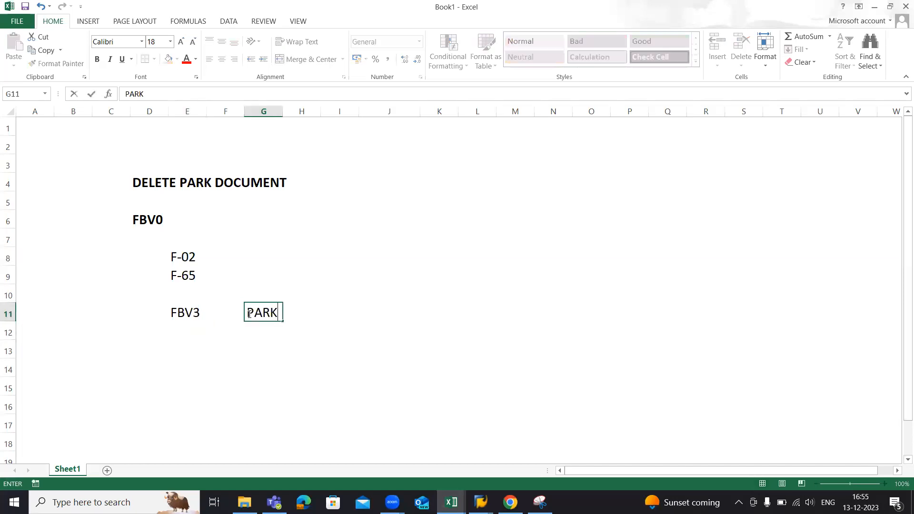
type(" DOCUMENT DISPLAY")
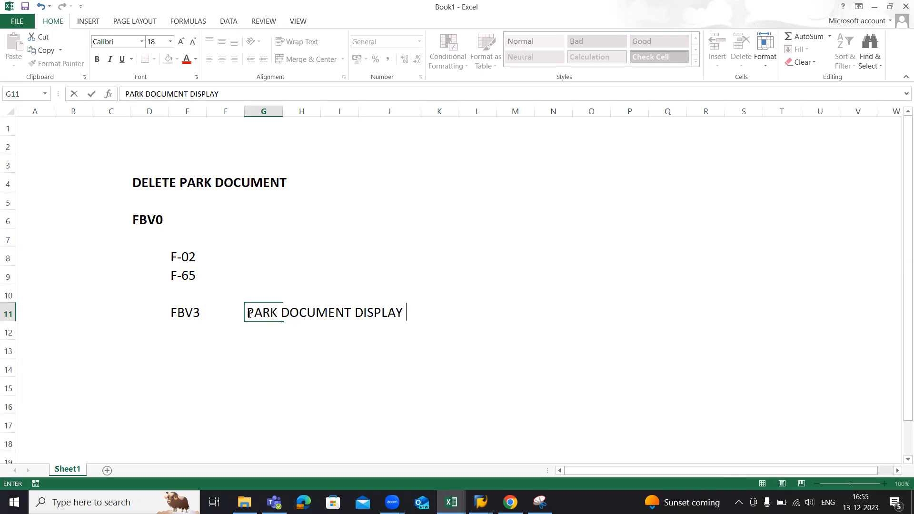
key("Return")
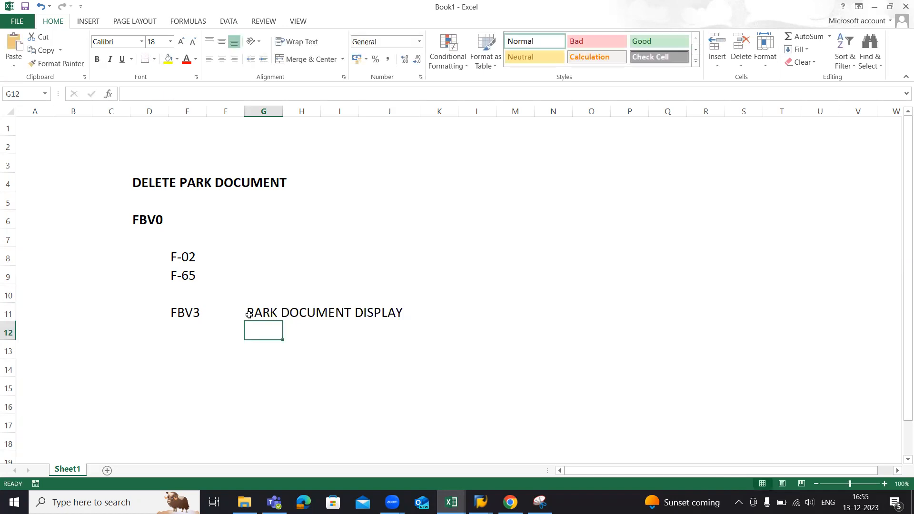
left_click(196, 314)
key("ctrl+c")
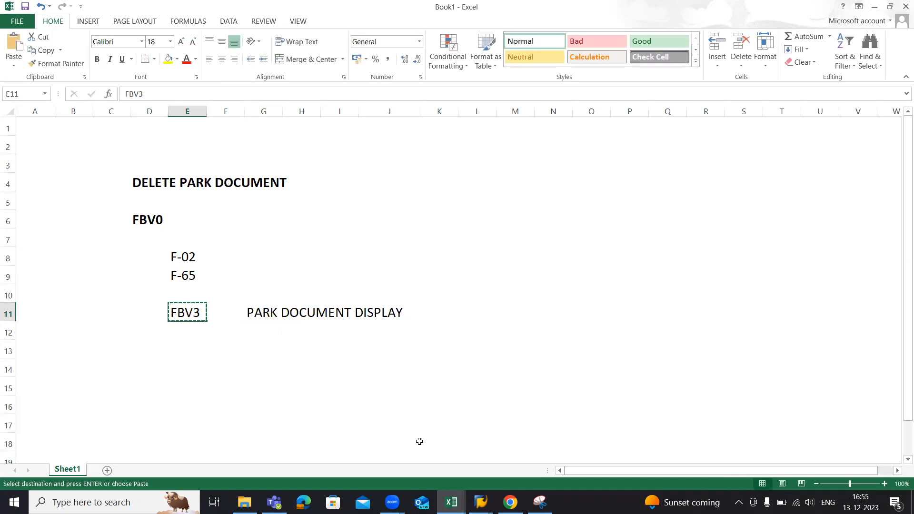
left_click_drag(184, 264, 188, 276)
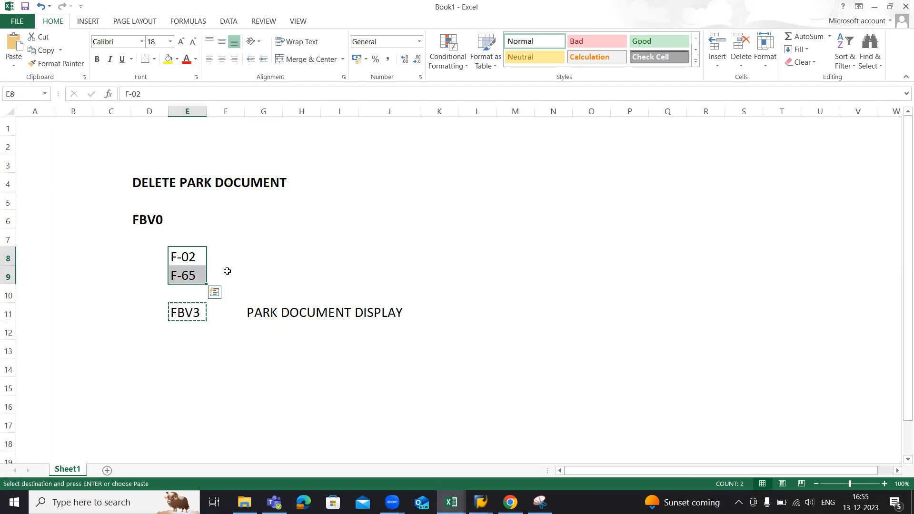
Copy F-65 from cell E9, switch to SAP and open transaction F-65 for parking a document.
left_click(185, 275)
key("Escape")
key("ctrl+c")
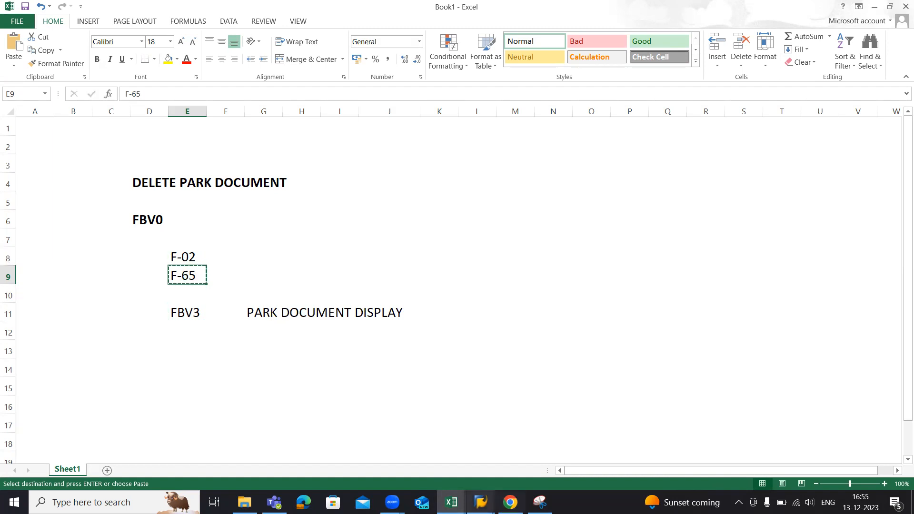
left_click(481, 495)
left_click(473, 443)
left_click(69, 43)
type("F-65")
key("Return")
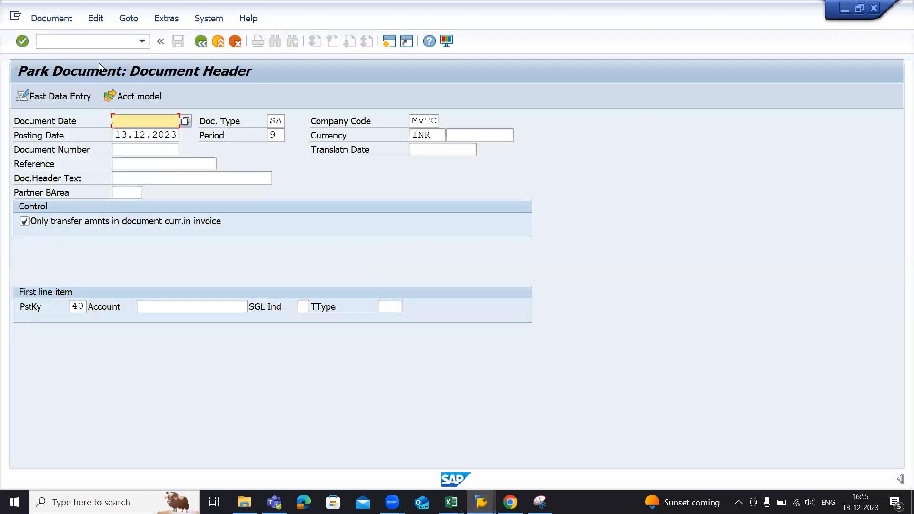
key("alt+Tab")
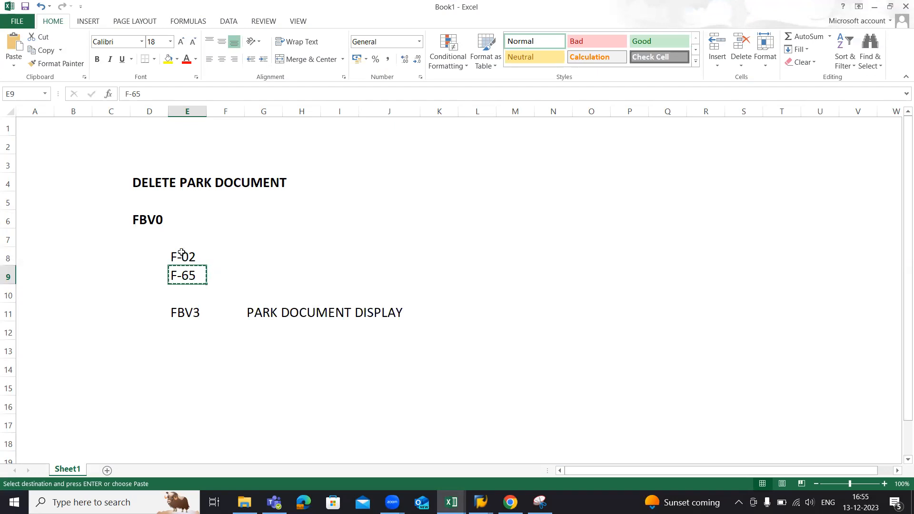
left_click(276, 288)
double_click(278, 278)
left_click(290, 275)
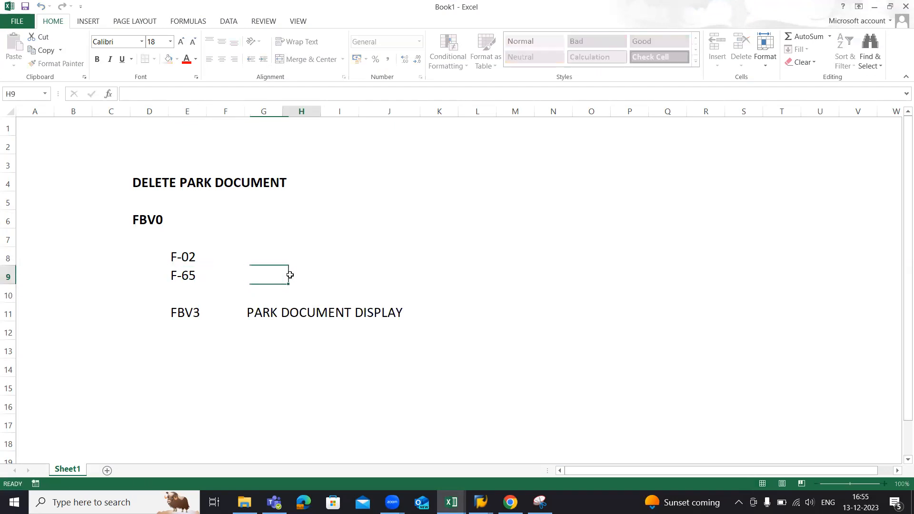
left_click(481, 502)
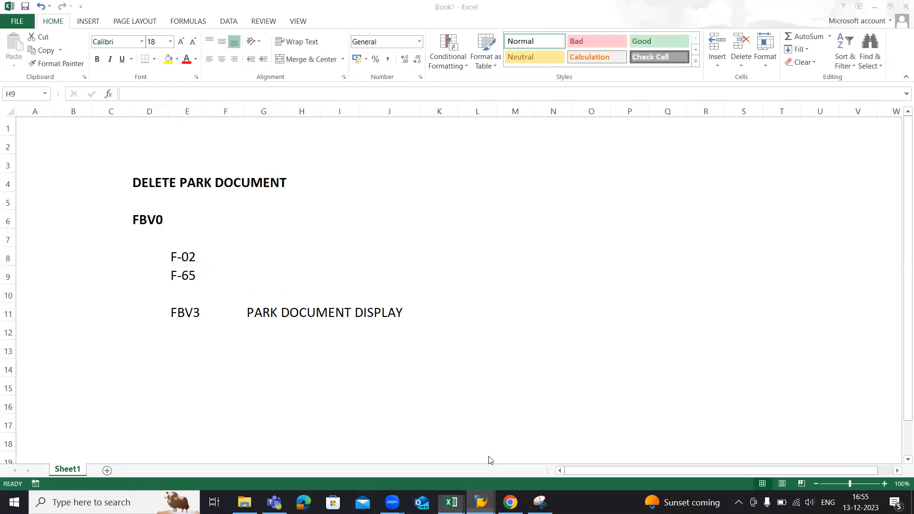
left_click(249, 361)
Copy FBV3 from cell E11 in Excel, switch to SAP and run transaction /NFBV3.
left_click(178, 312)
key("ctrl+c")
left_click(481, 503)
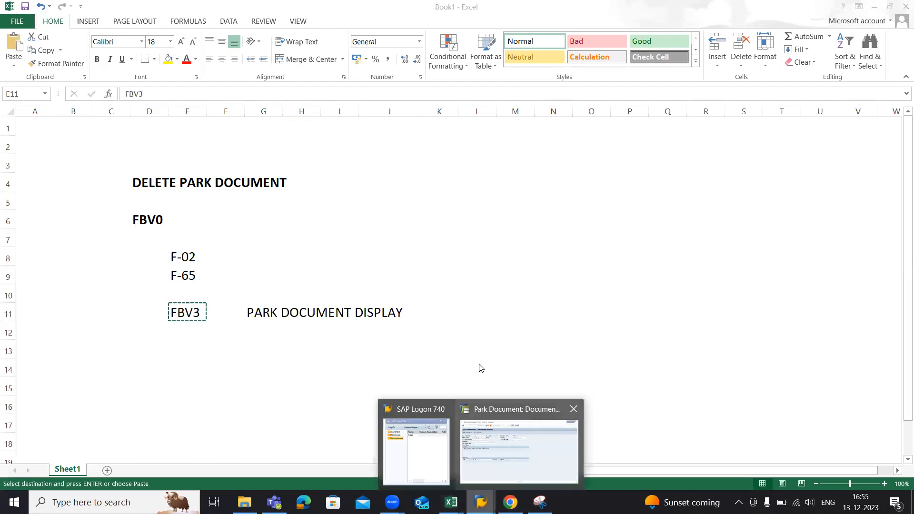
left_click(522, 438)
left_click(57, 41)
type("/")
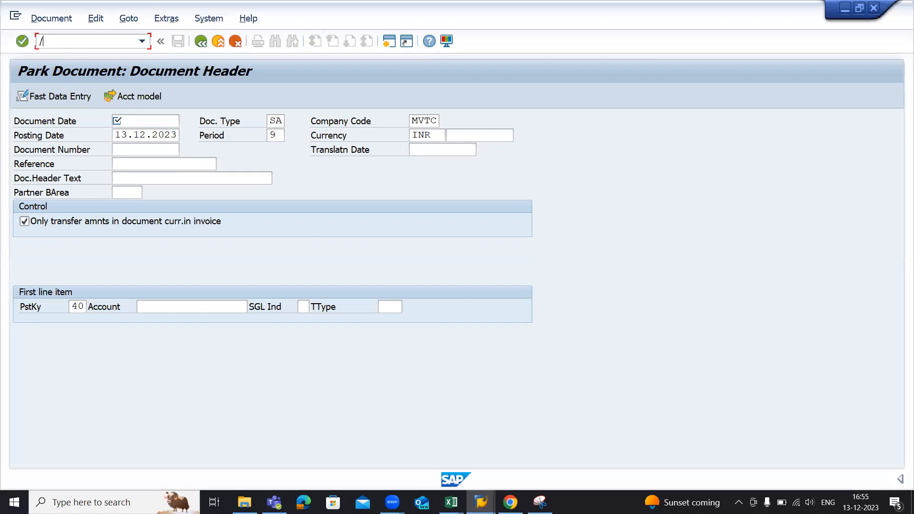
type("NFBV2")
key("Return")
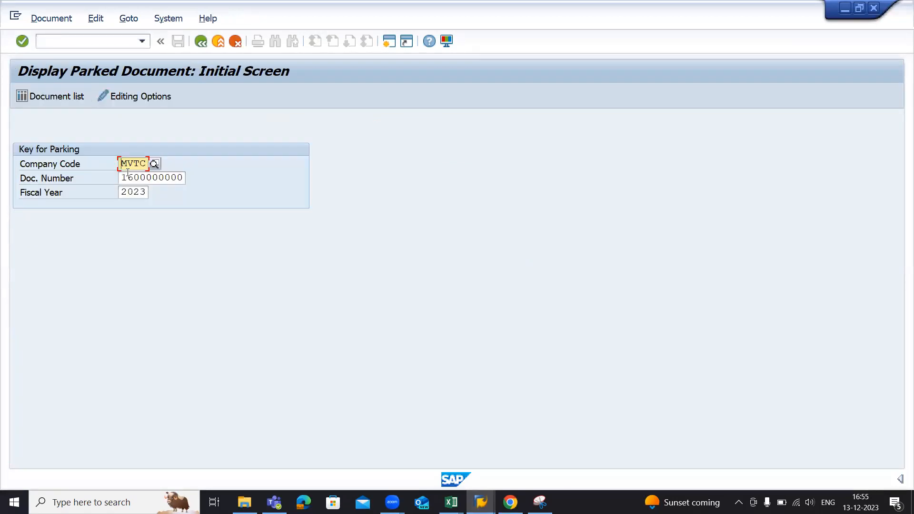
Clear the document number, list the parked documents for company code MVTC and fiscal year 2023, and select the listed document's number.
left_click_drag(121, 177, 258, 188)
key("BackSpace")
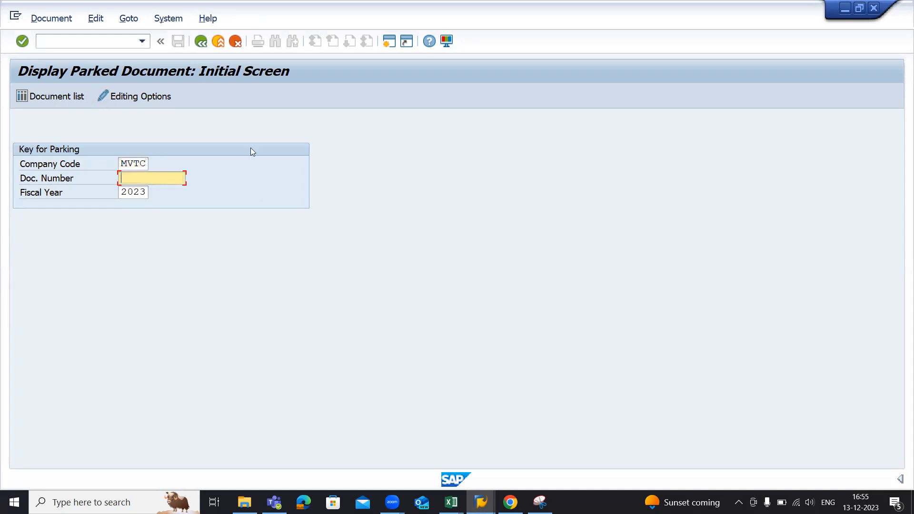
left_click(27, 94)
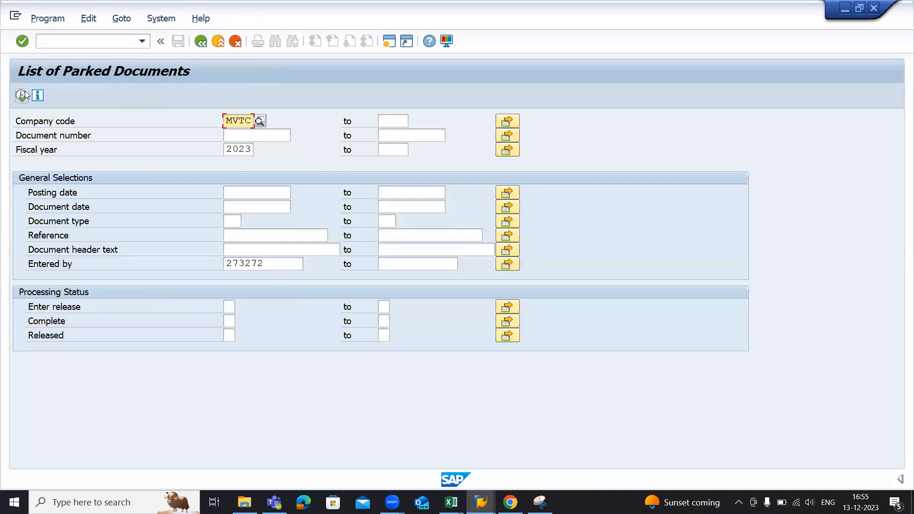
left_click(25, 93)
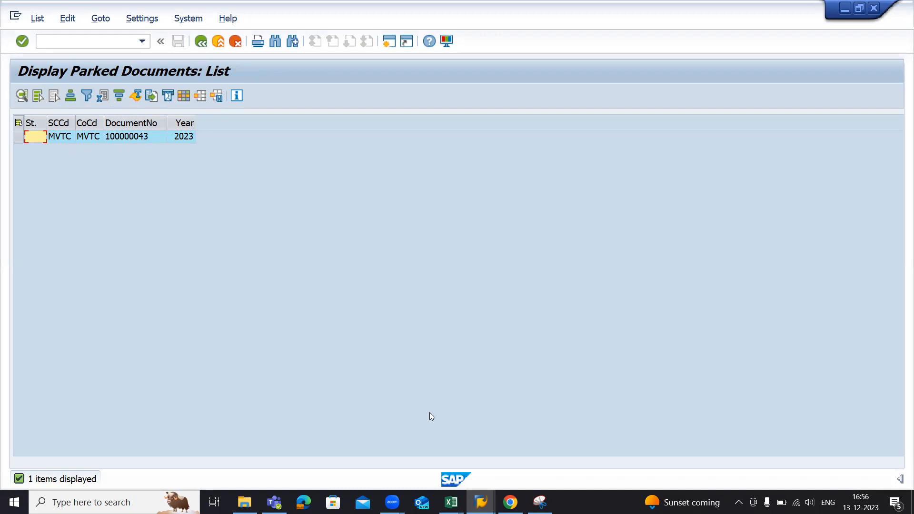
left_click(126, 133)
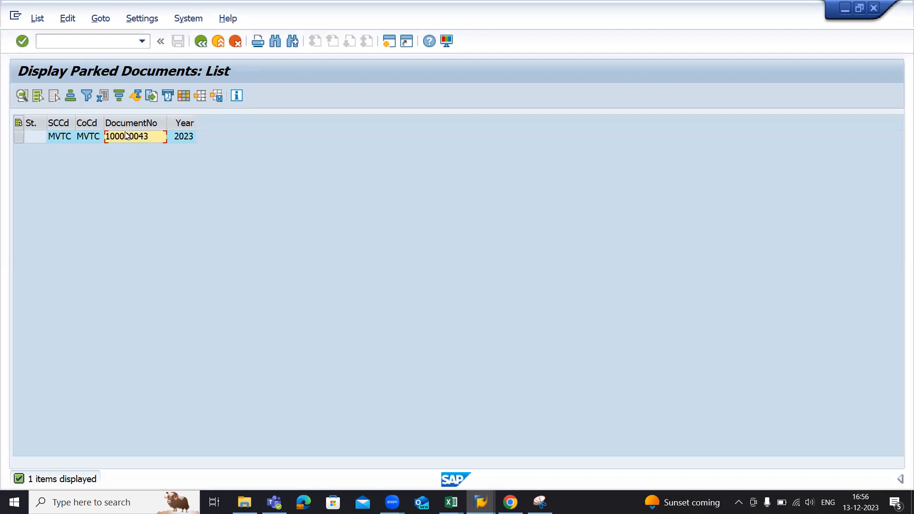
Switch to the Book1 workbook in Excel and colour the FBV0 text in cell D6 red.
left_click(451, 502)
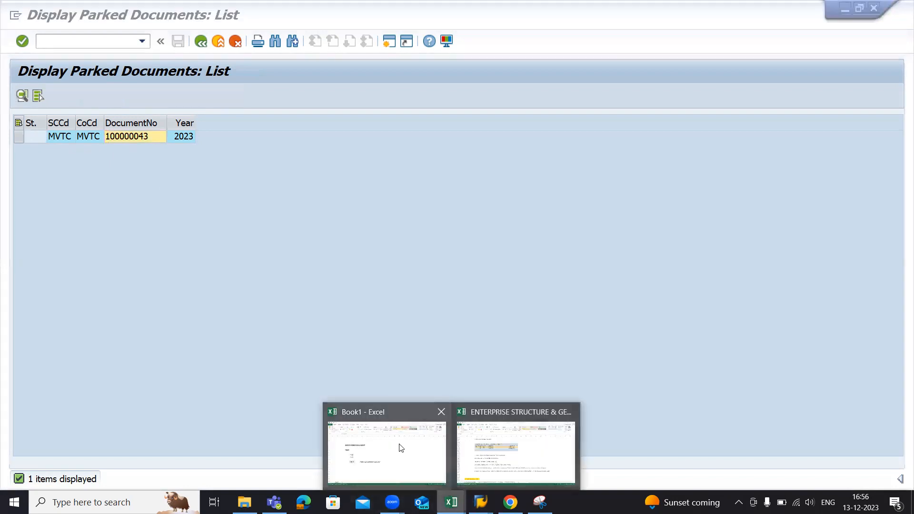
left_click(401, 447)
left_click(224, 262)
left_click(143, 219)
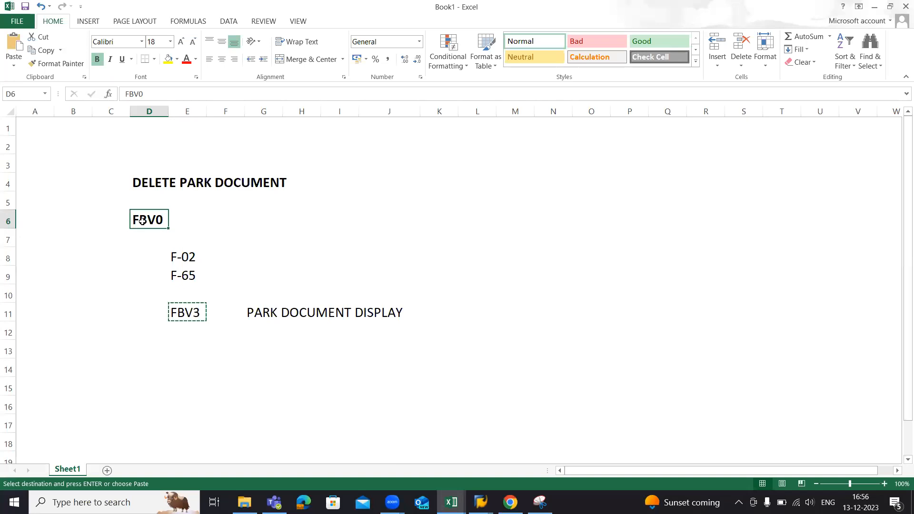
left_click(186, 59)
left_click(202, 222)
left_click(151, 219)
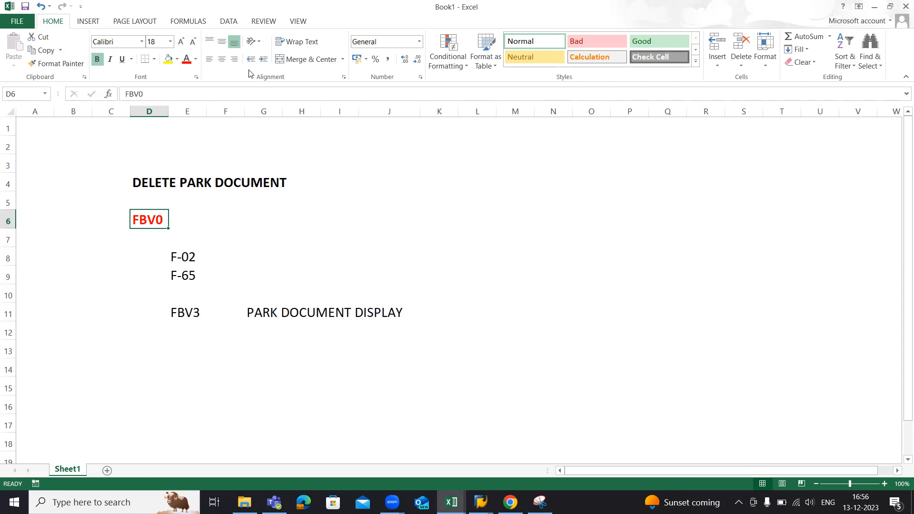
Switch back to SAP and run transaction /NFBV0 to open the Post Parked Document screen.
key("alt+Tab")
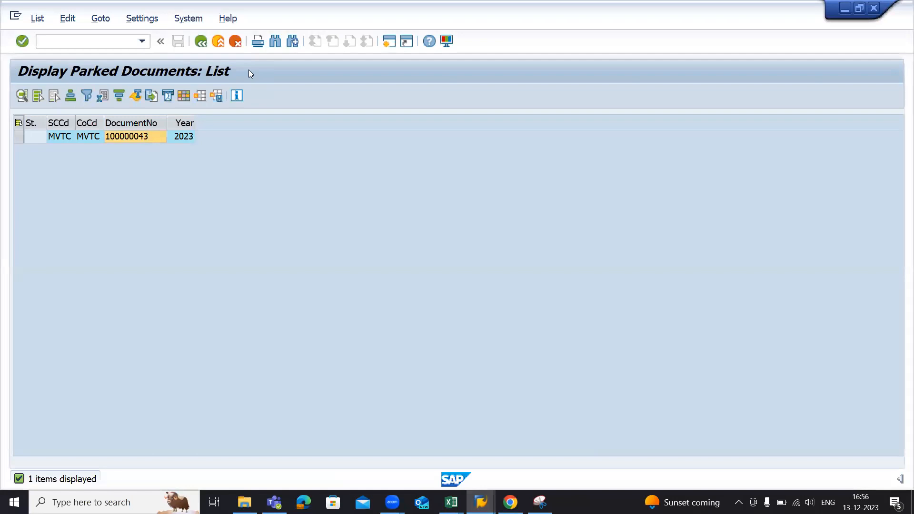
type("/NFBV0")
key("Return")
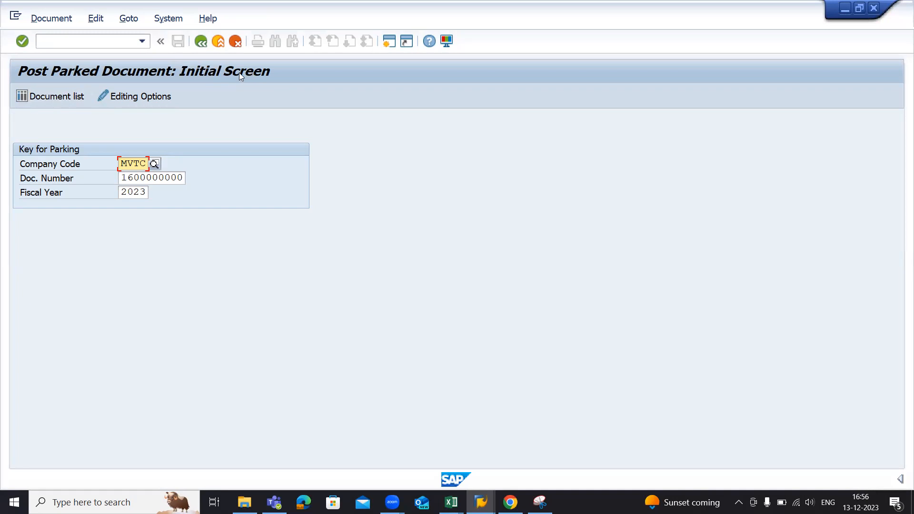
Clear the document number and list the parked documents available for posting under company code MVTC, fiscal year 2023.
double_click(122, 177)
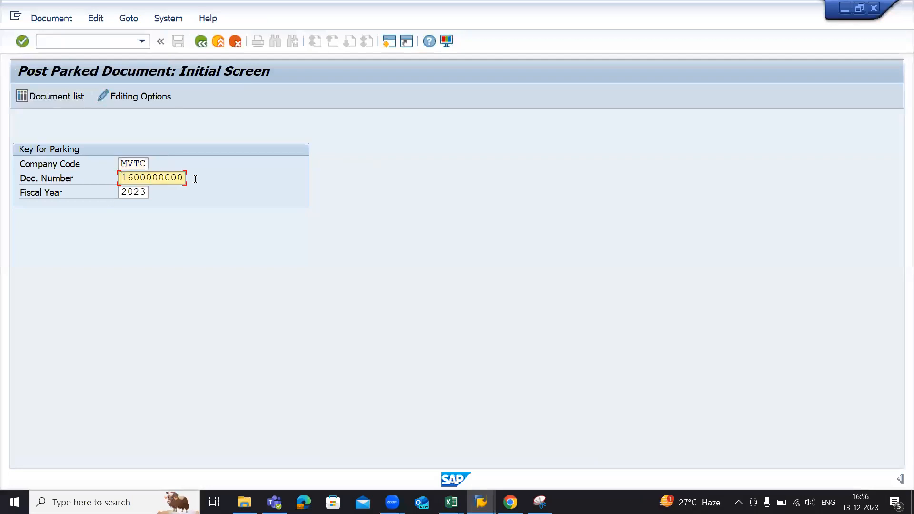
key("Delete")
left_click(49, 99)
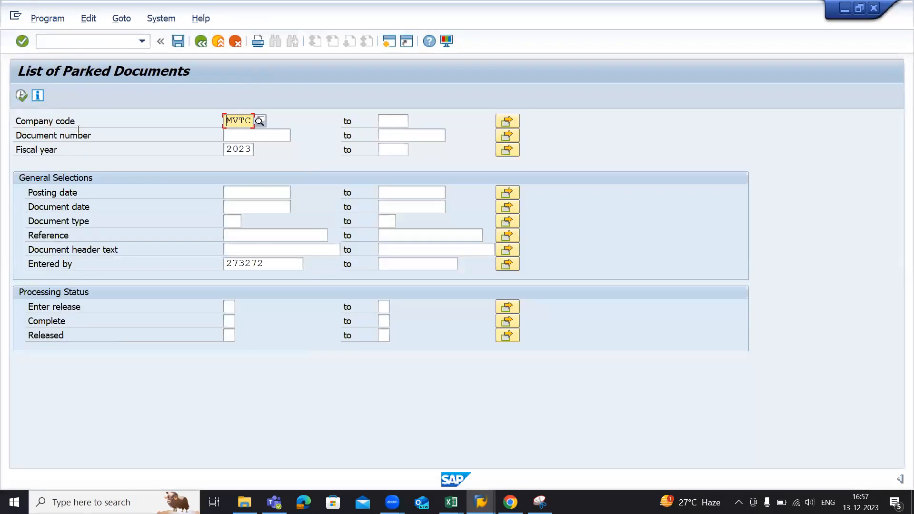
left_click(23, 96)
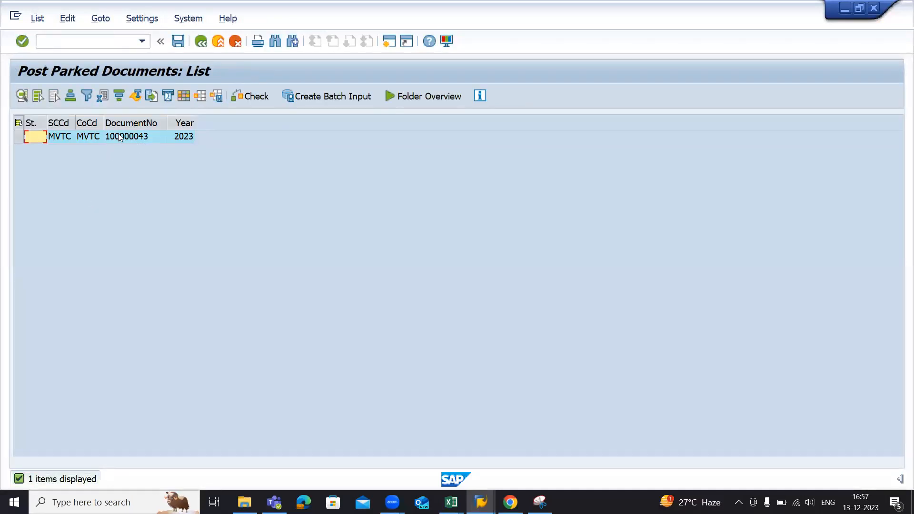
Open the listed parked document and delete it, confirming that its data will be lost.
double_click(119, 137)
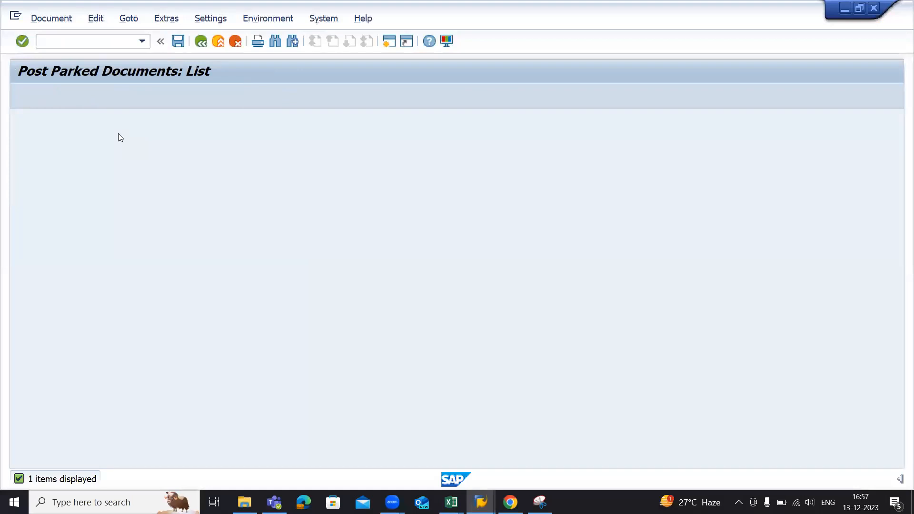
left_click(236, 245)
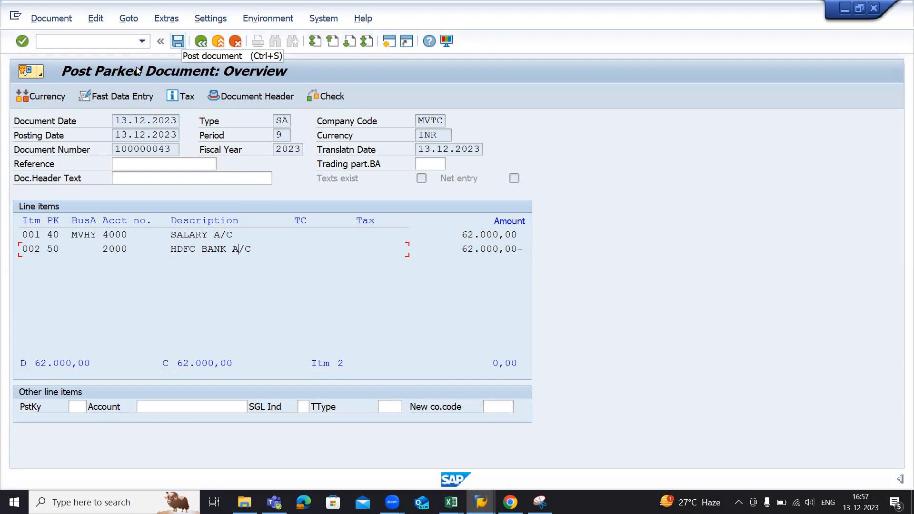
left_click(52, 20)
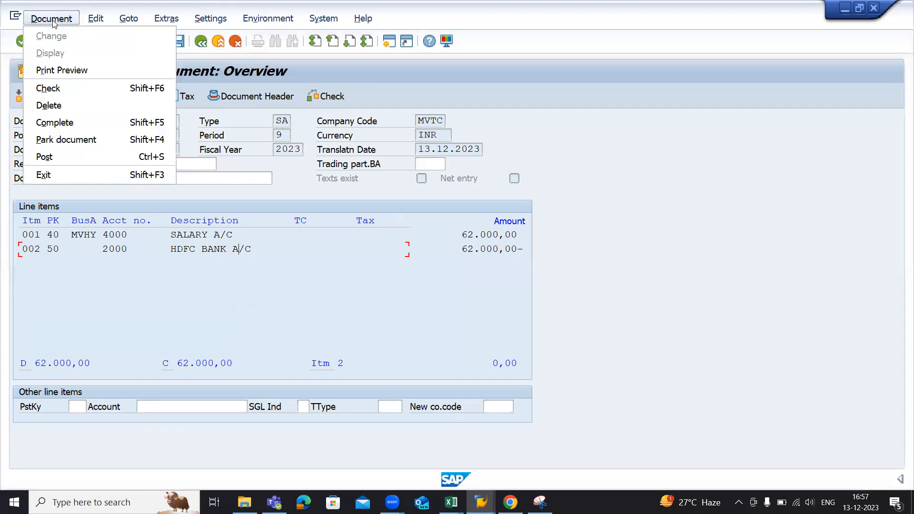
left_click(48, 106)
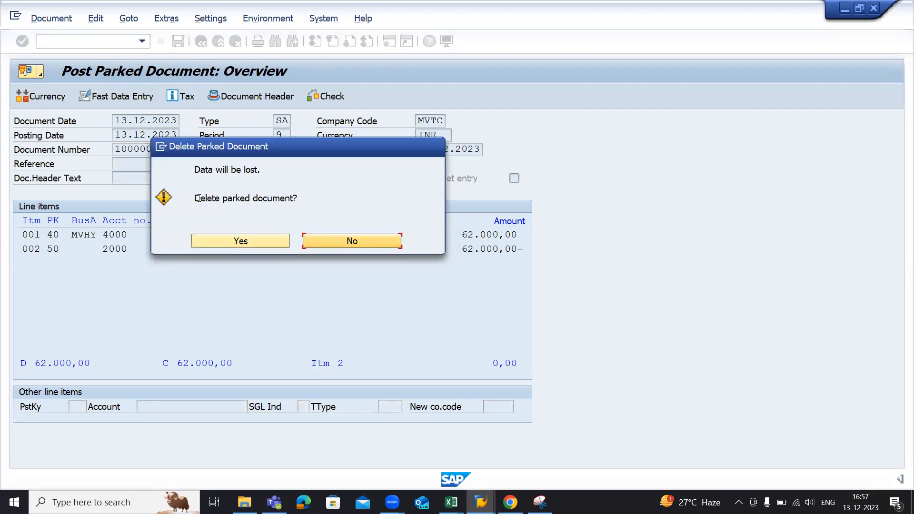
left_click(217, 242)
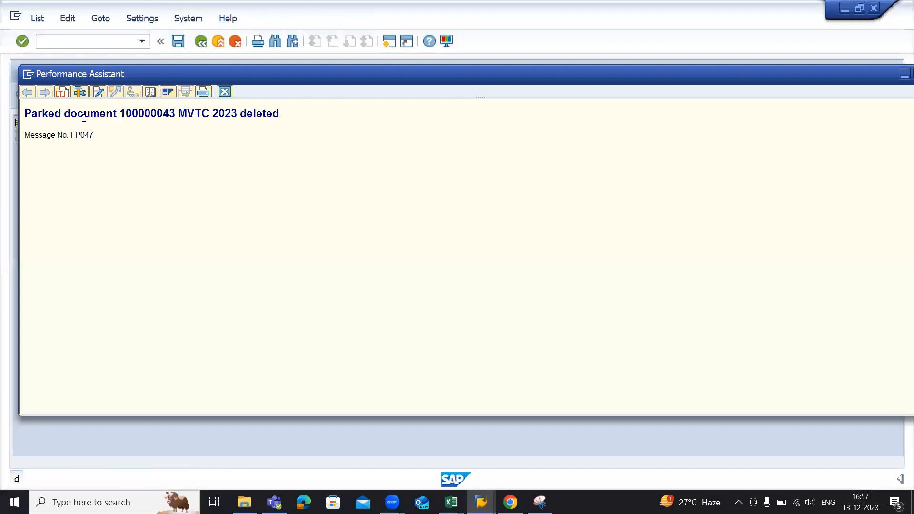
Highlight the document details in the Performance Assistant's deletion message, move the window aside and close it.
left_click_drag(119, 113, 291, 114)
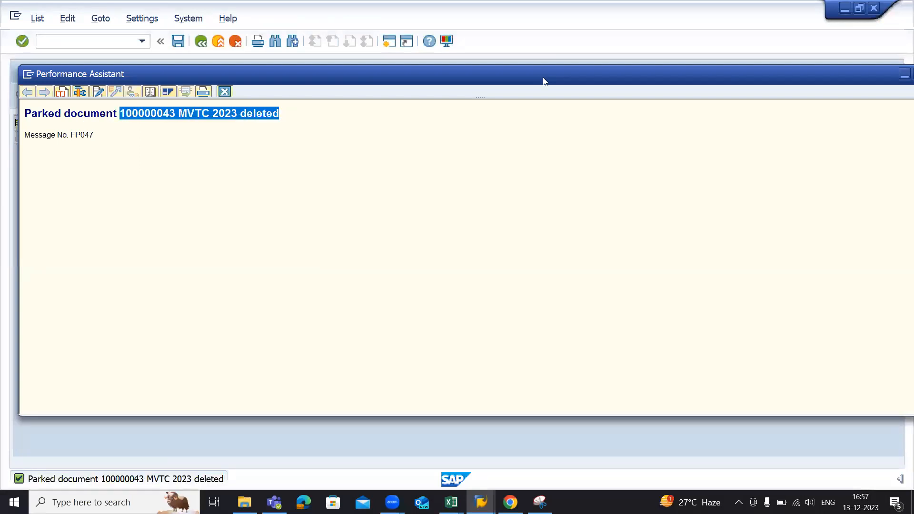
left_click_drag(544, 77, 618, 63)
left_click(750, 59)
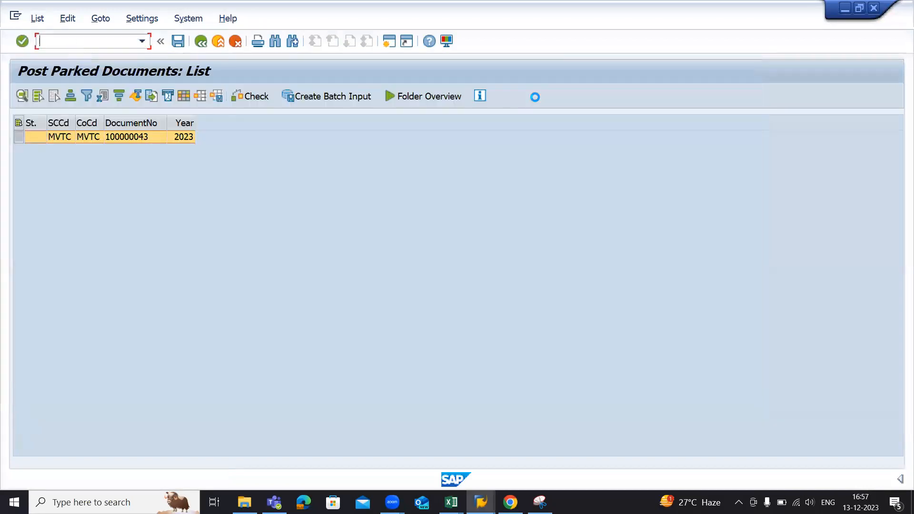
Run transaction /NFBV3, clear the document number and search for parked documents under company code MVTC, fiscal year 2023.
type("/NFBV3")
key("Return")
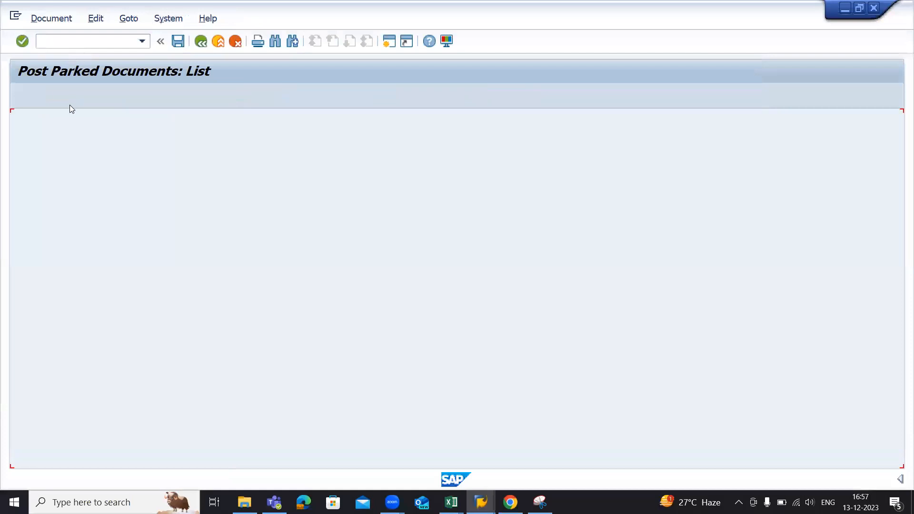
left_click_drag(180, 179, 0, 159)
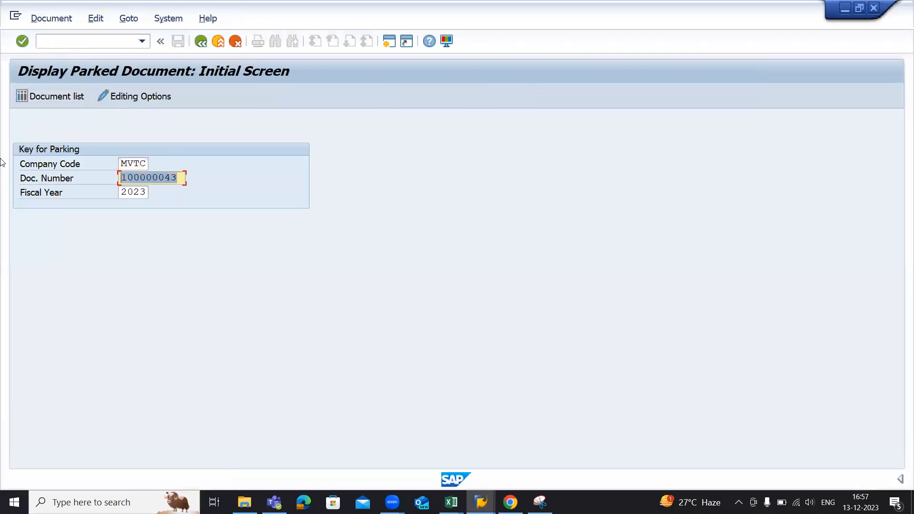
key("Delete")
left_click(41, 99)
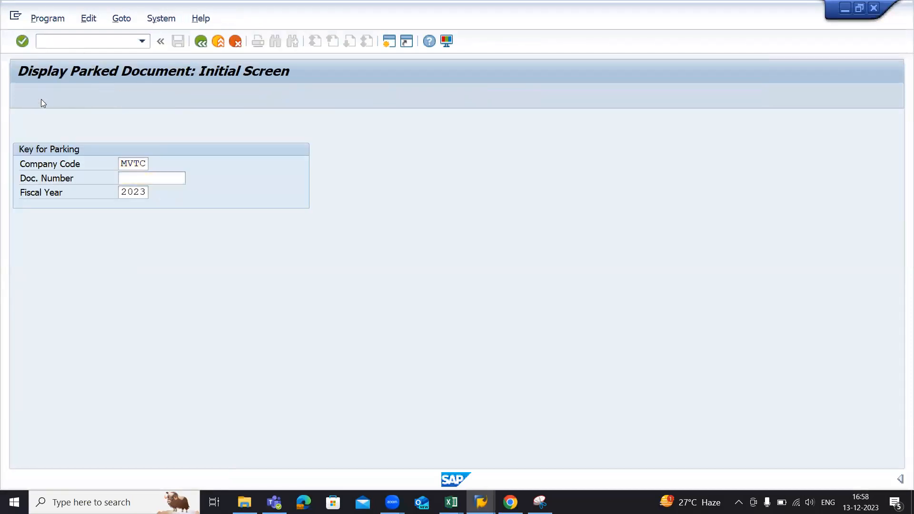
left_click(21, 96)
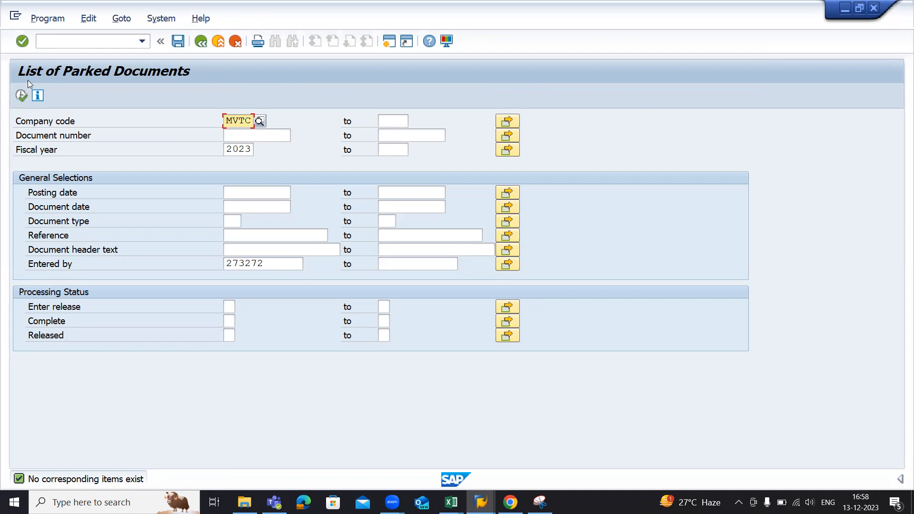
left_click(21, 99)
left_click(19, 98)
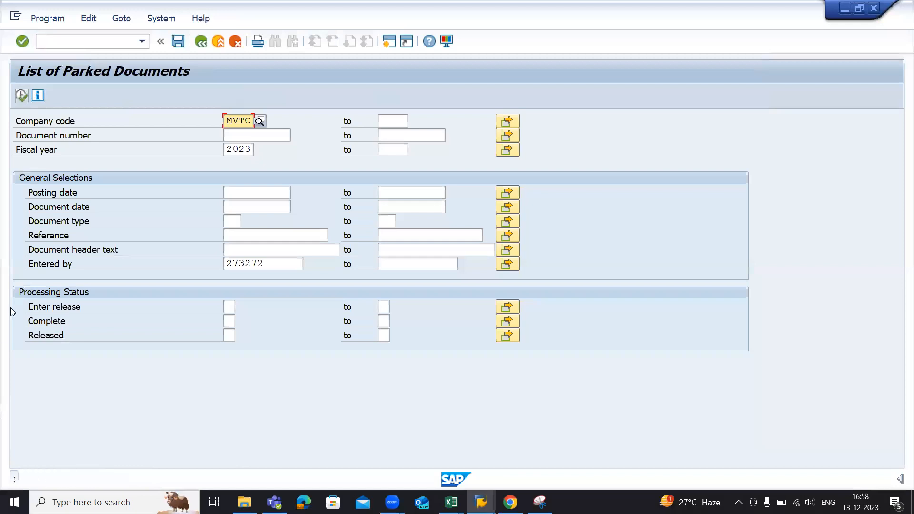